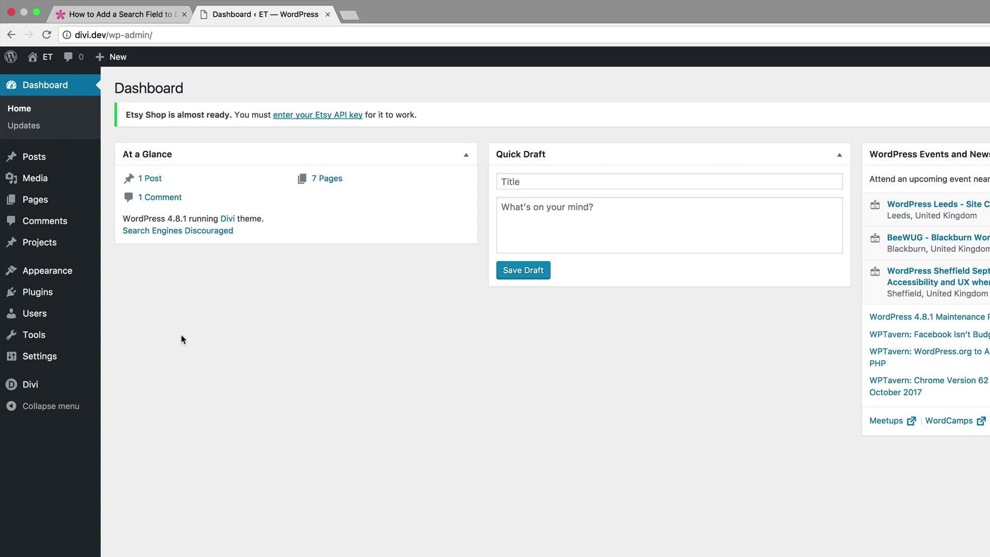
Turn on Show Social Icons in the Divi Customizer's Header Elements settings
mouse_move(28, 387)
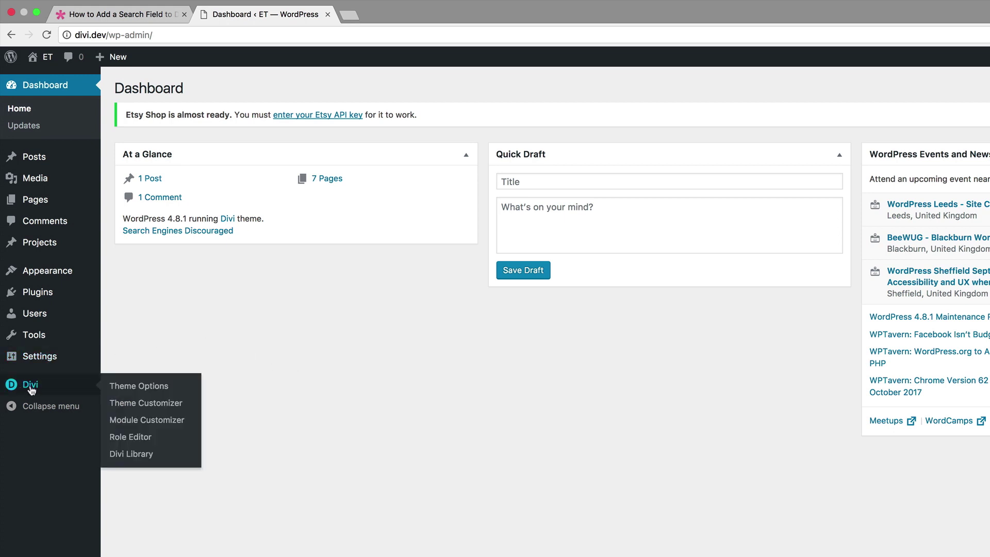
left_click(133, 405)
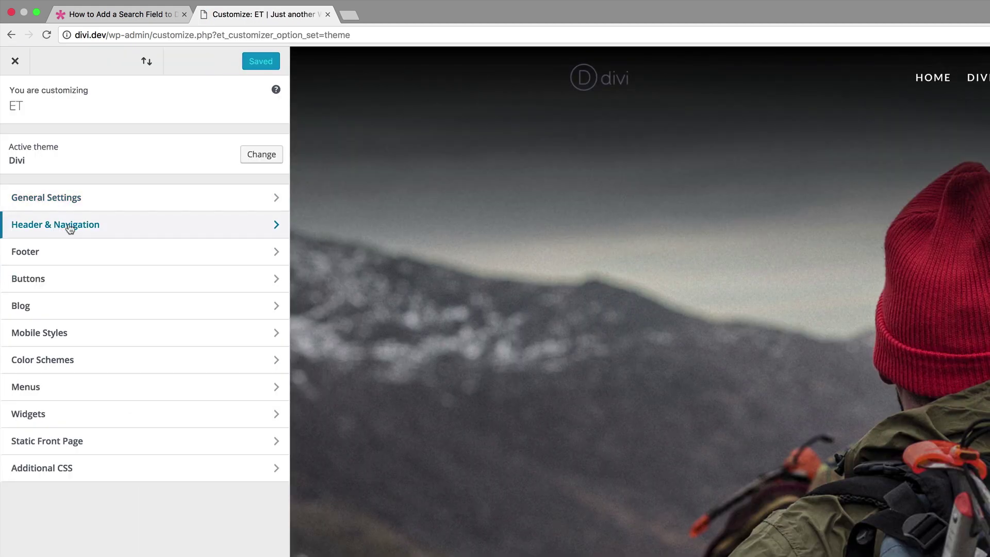
left_click(70, 229)
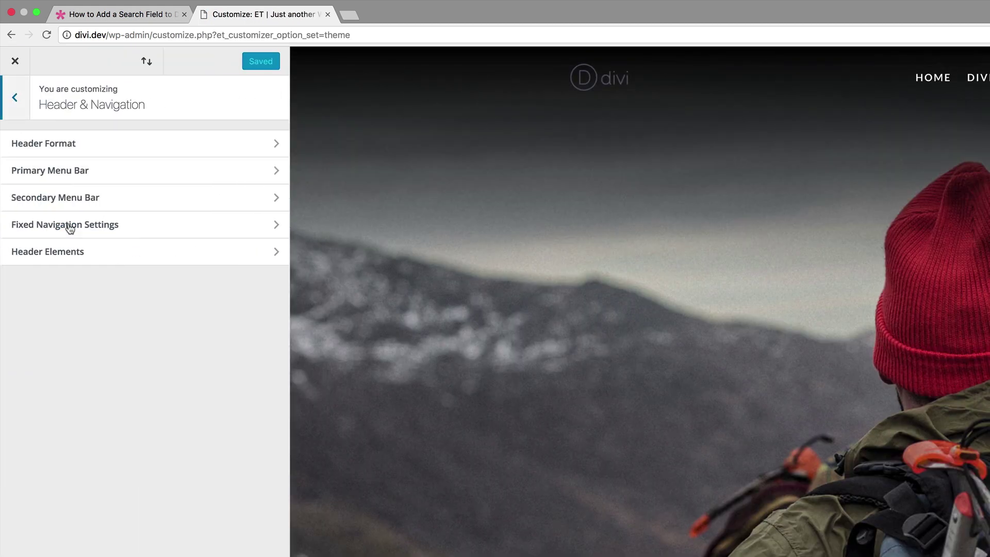
left_click(53, 253)
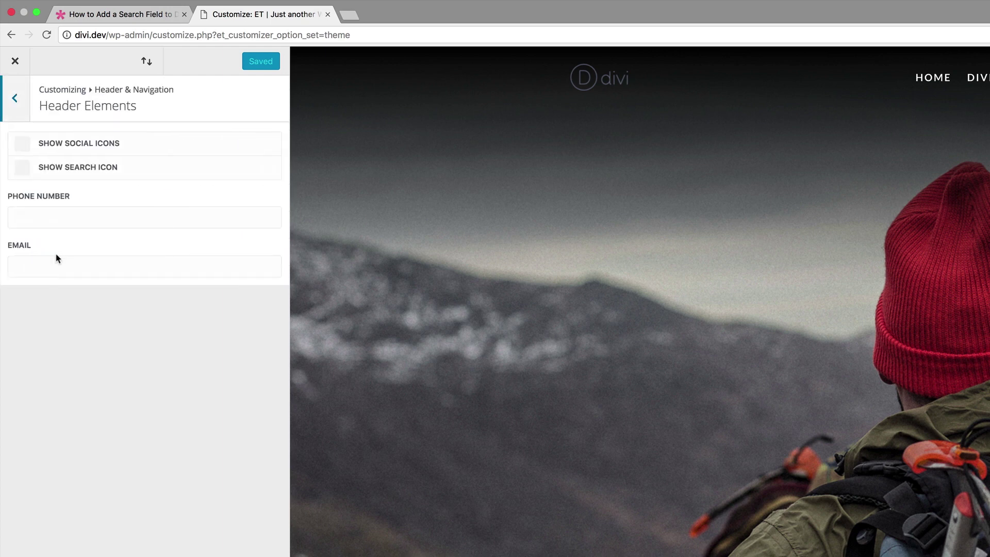
left_click(23, 150)
Enter the header phone number and contact email address, then Save & Publish
left_click(35, 216)
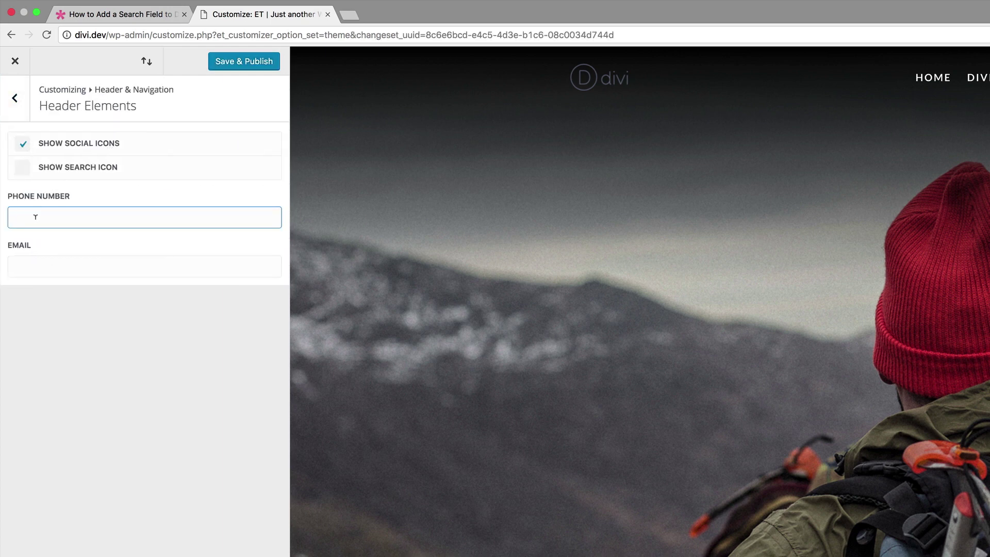
type("0123456789")
left_click(43, 264)
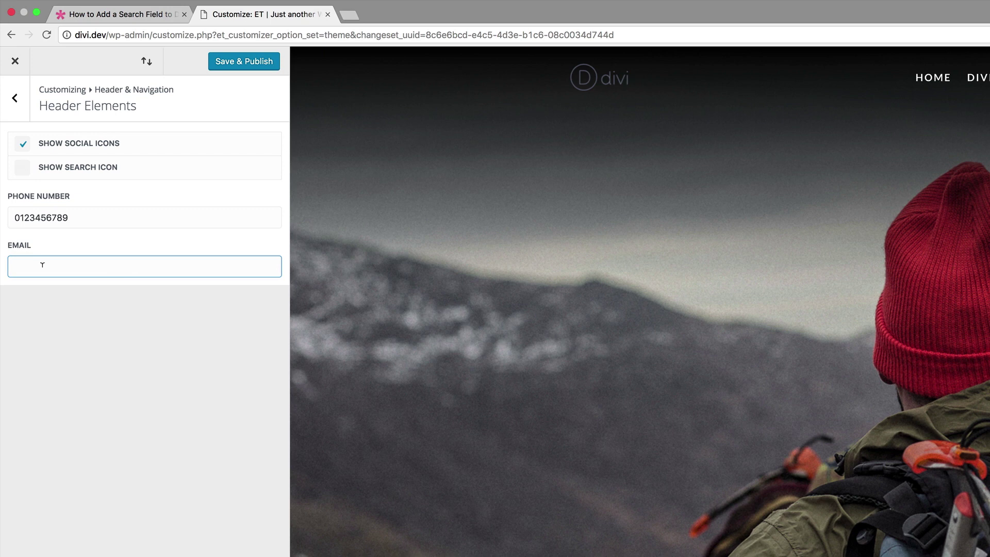
left_click(247, 63)
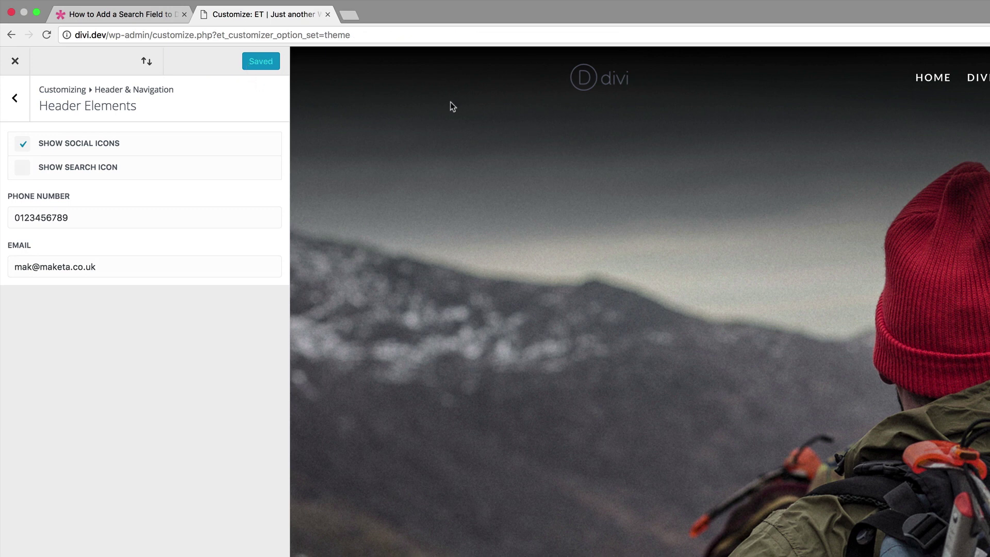
Raise the Secondary Menu Bar text size from 14 to 16 and publish it
left_click(47, 35)
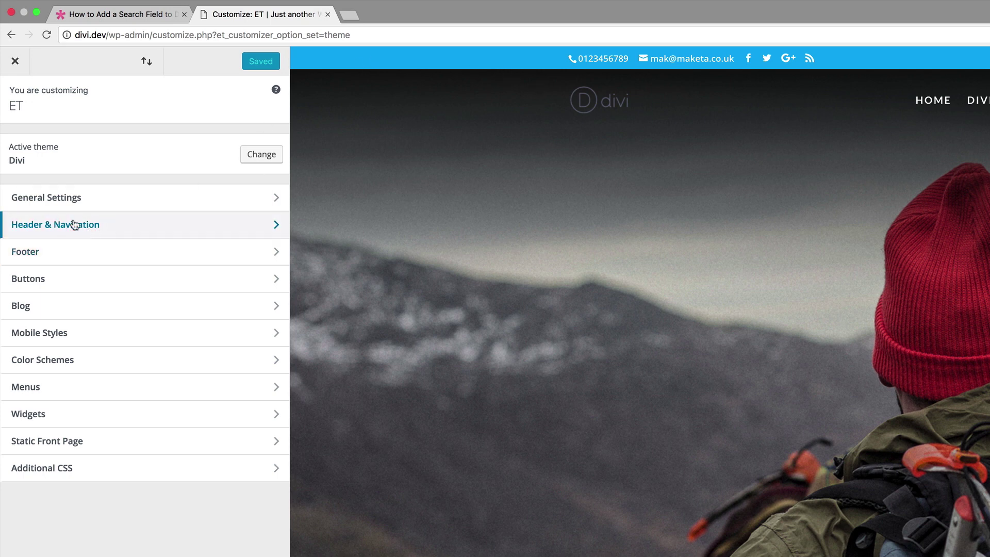
left_click(77, 227)
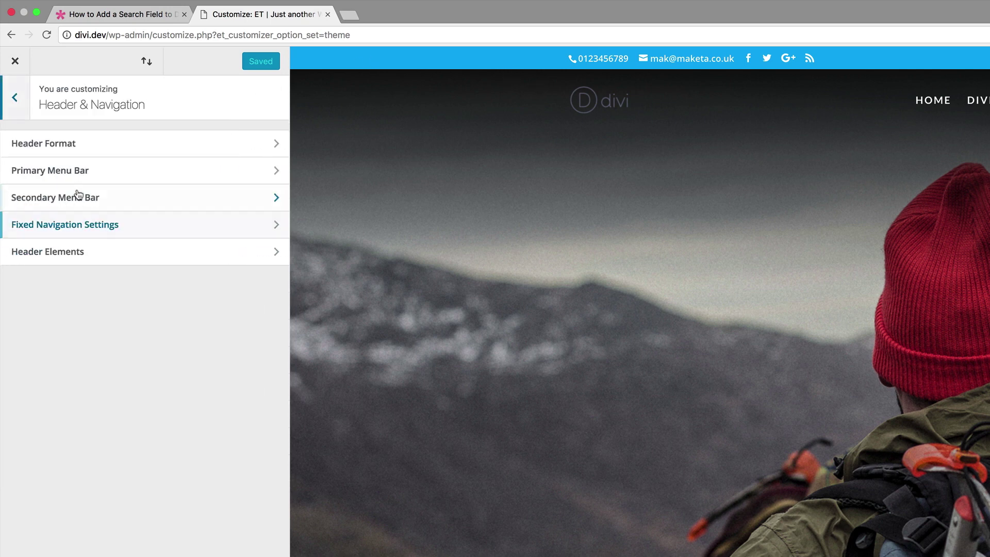
left_click(77, 203)
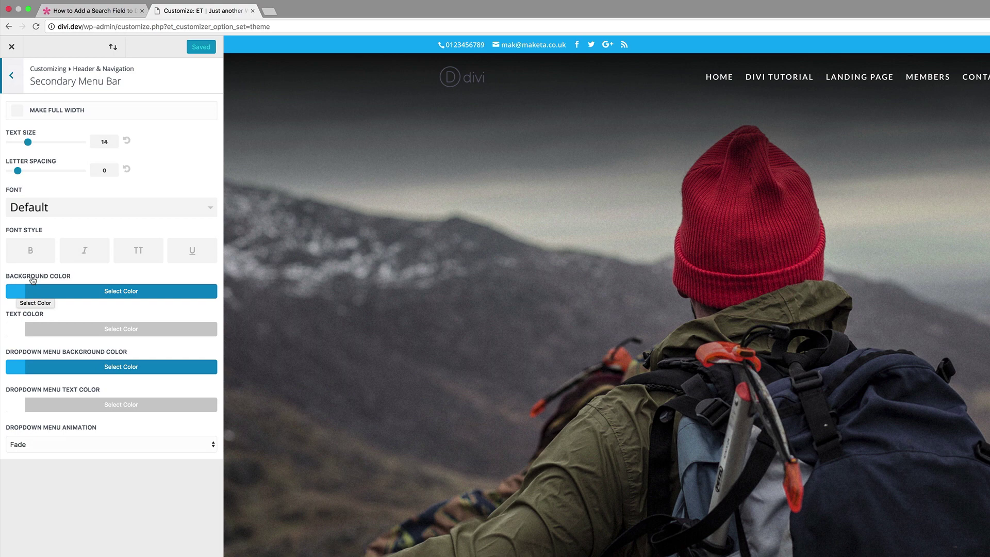
left_click_drag(28, 143, 44, 144)
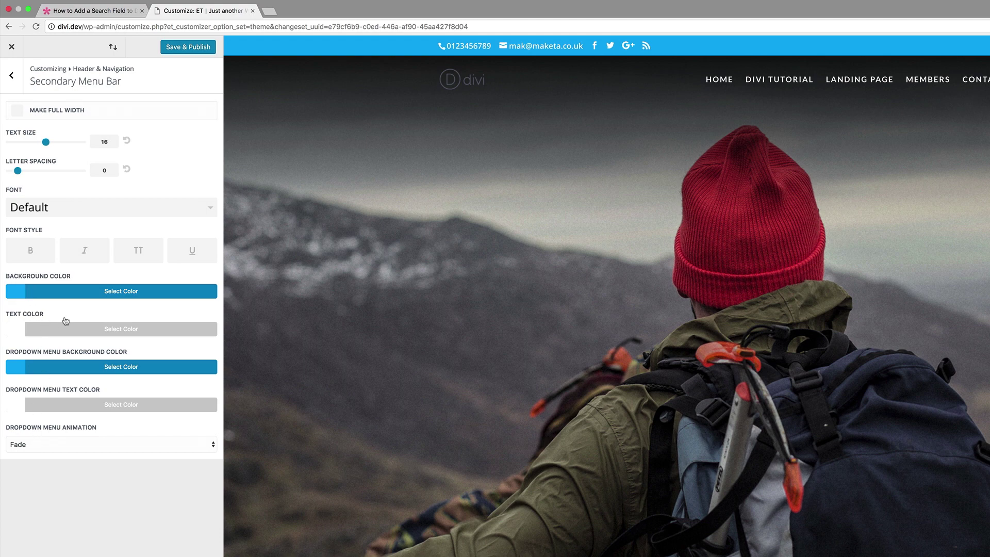
left_click(191, 47)
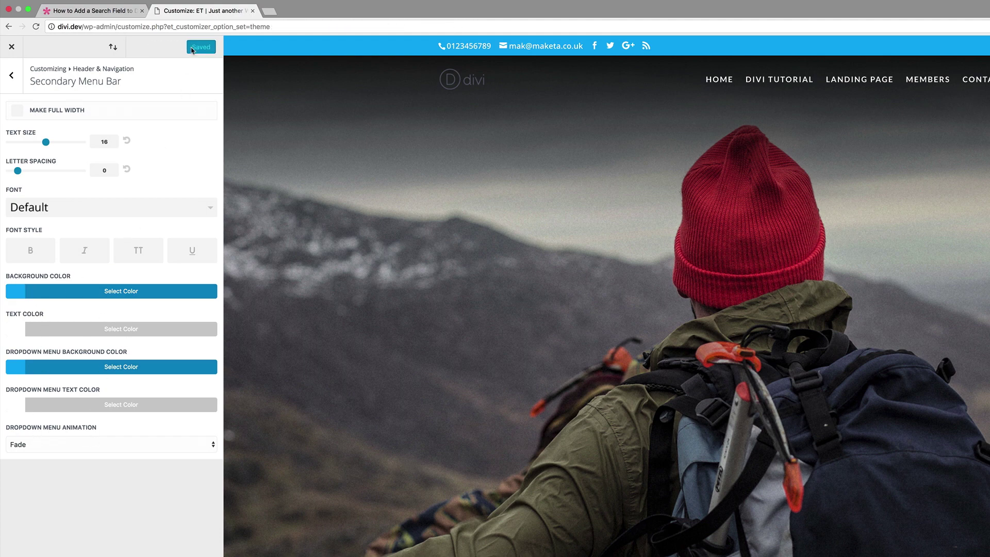
Close the Customizer and open Appearance > Editor showing Divi's style.css
left_click(11, 46)
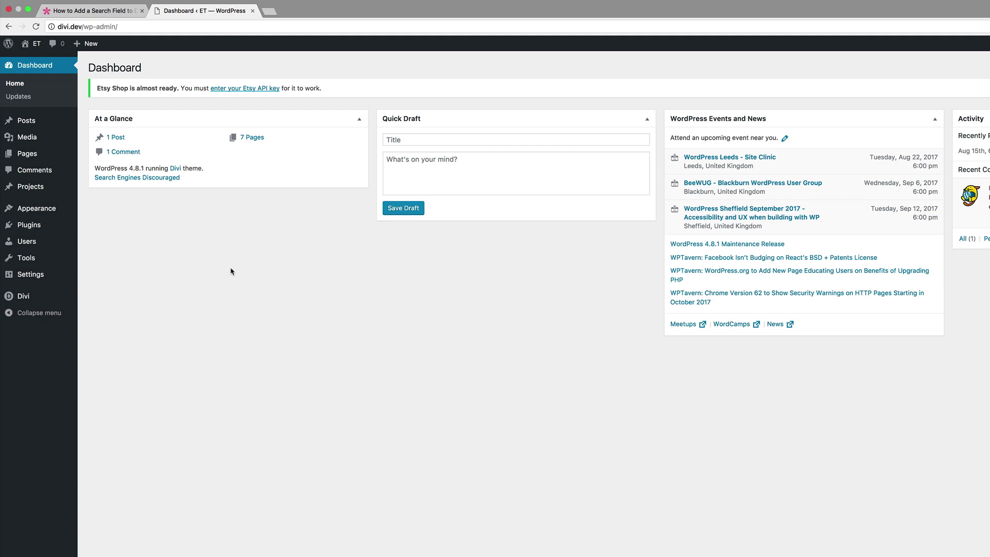
mouse_move(40, 209)
left_click(102, 281)
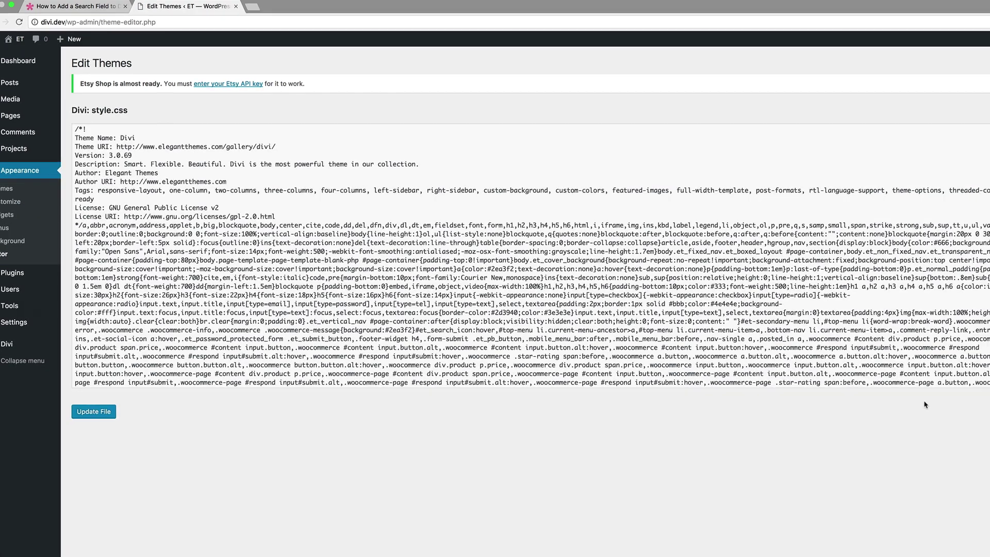
scroll(928, 304, "down", 1)
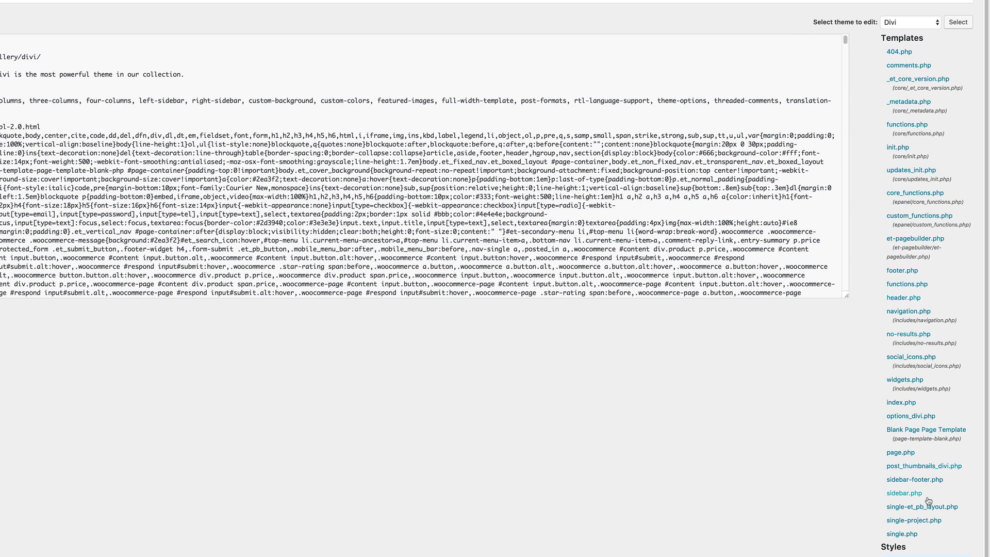
Add <?php get_search_form(); ?> after the #et-secondary-menu PHP block in header.php and update the file
left_click(901, 299)
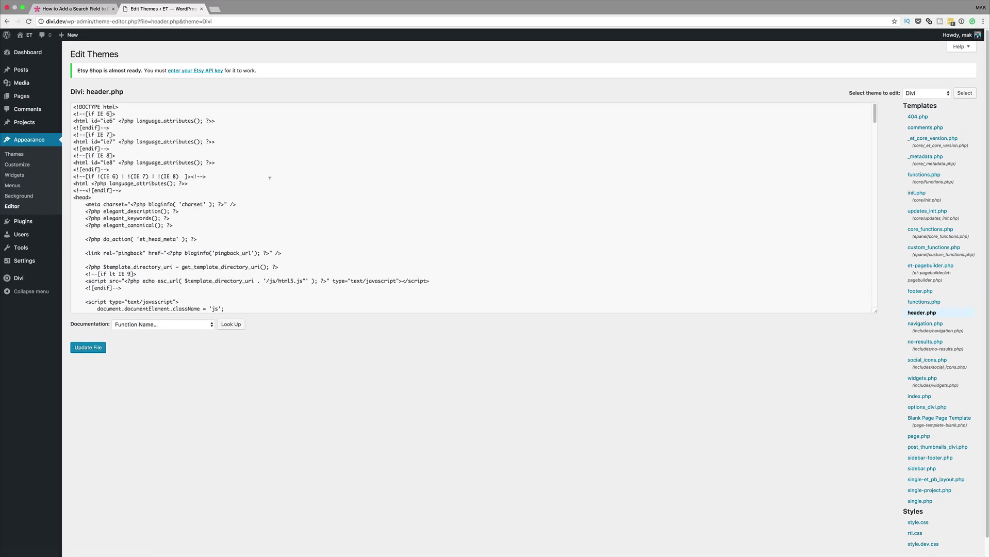
key("super+f")
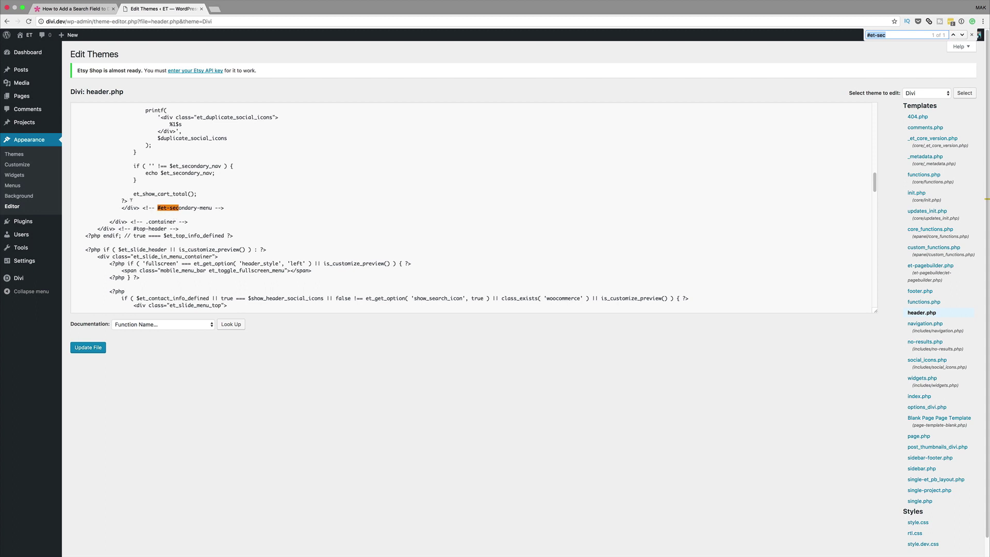
left_click(131, 201)
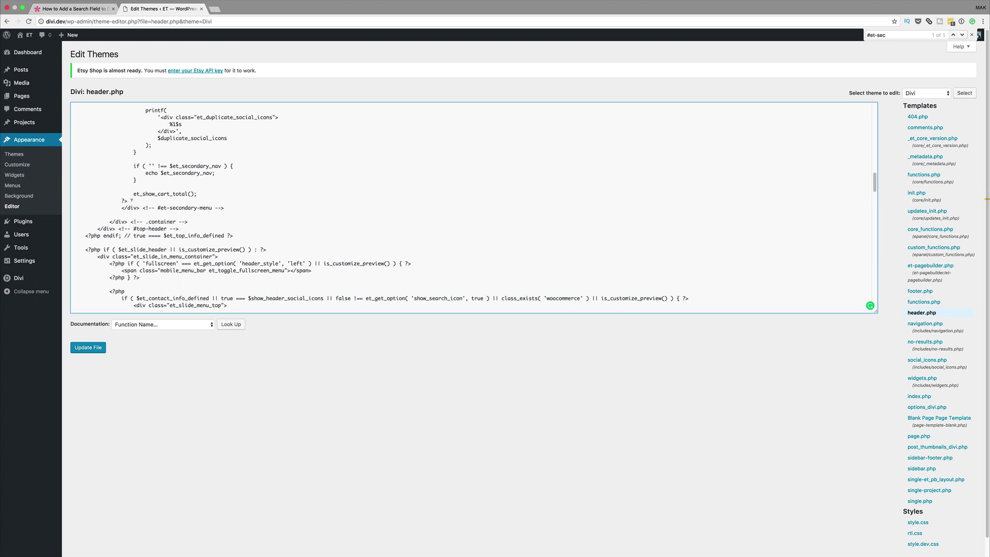
key("Return")
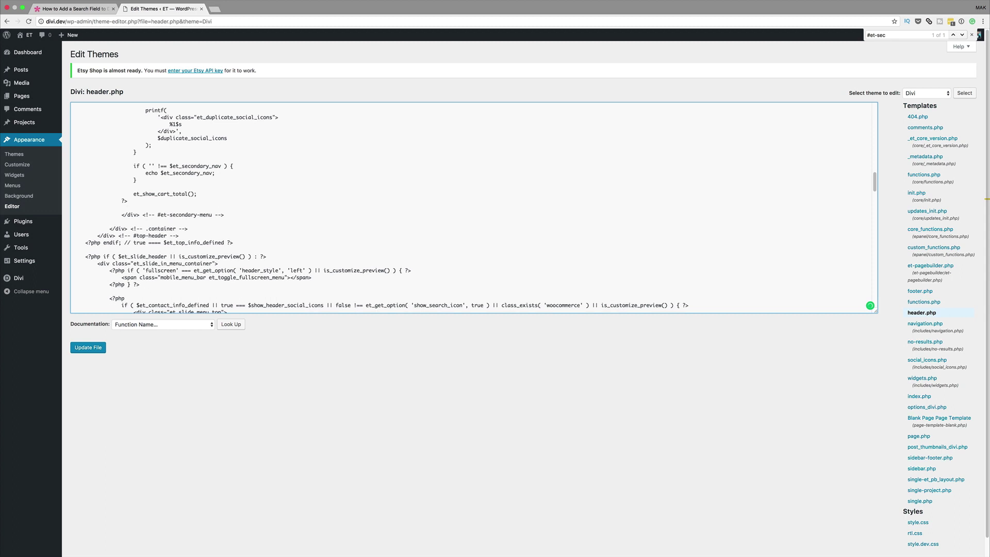
type("<?php get_search_form(); ?>")
left_click(92, 349)
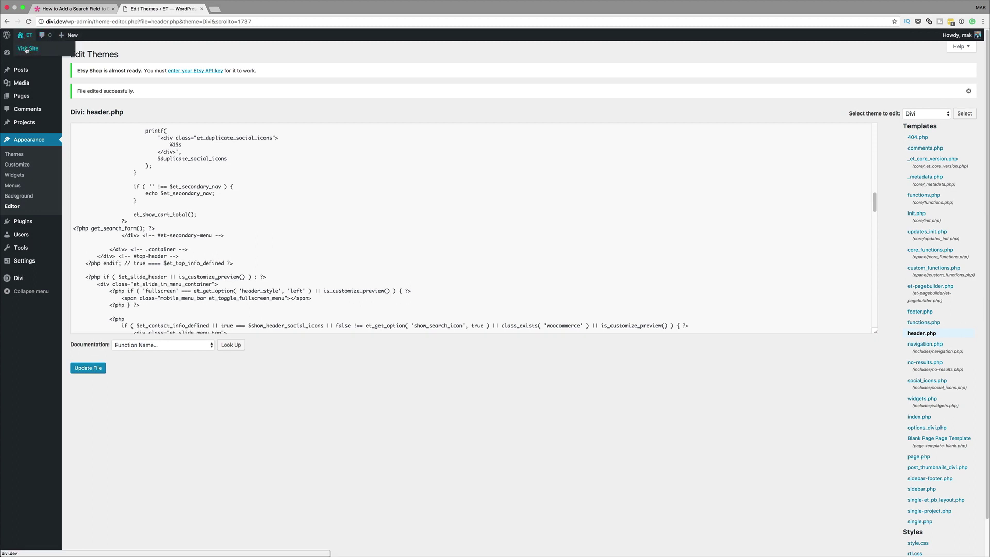
Check the live site's new 'Search for:' field in the top bar, then return to the theme editor
left_click(26, 49, "super")
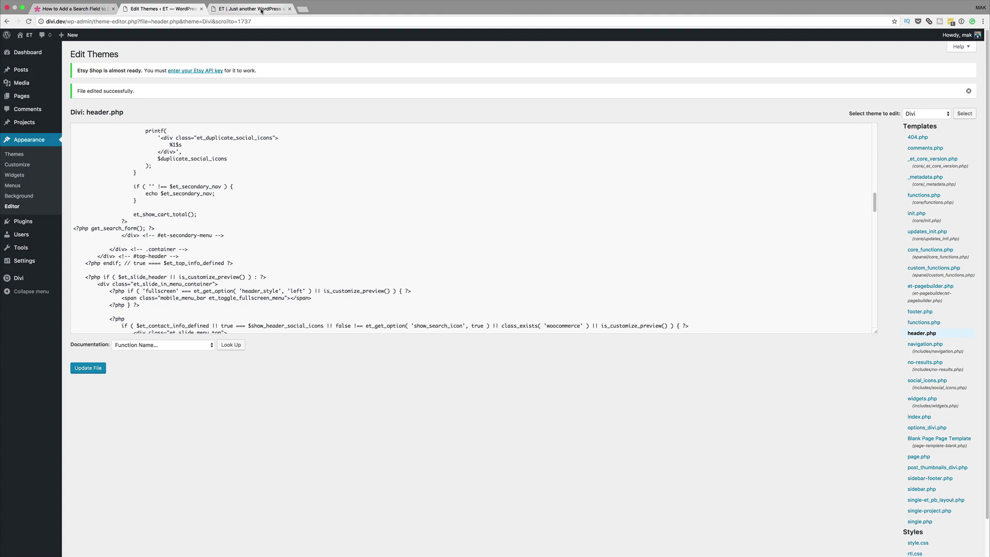
left_click(253, 8)
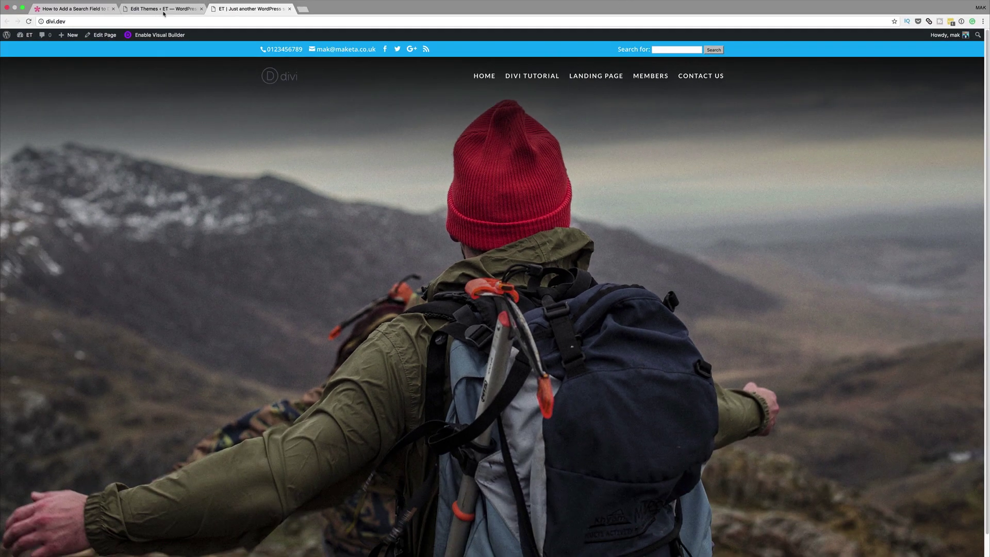
left_click(163, 11)
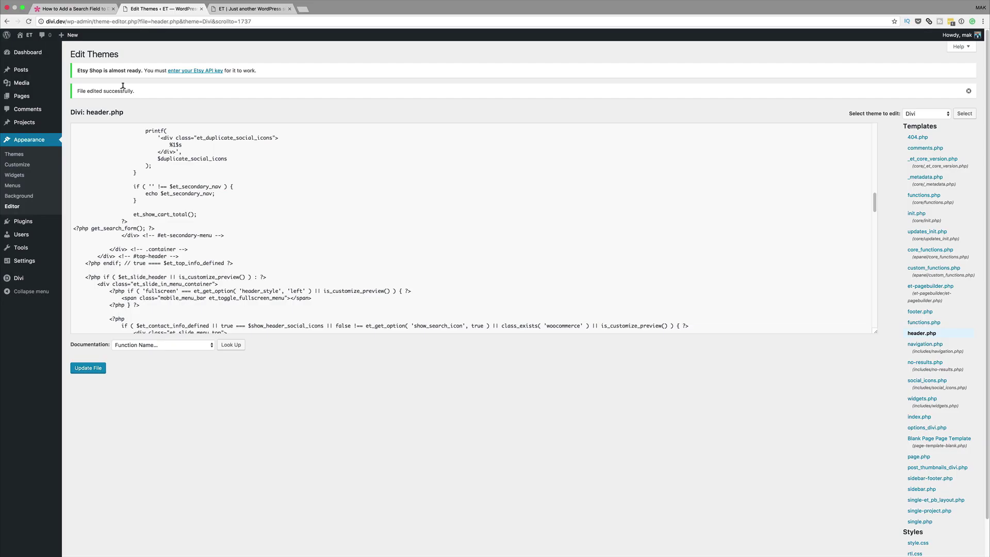
Re-save header.php and go to the Divi Customizer's Additional CSS section
left_click(95, 370)
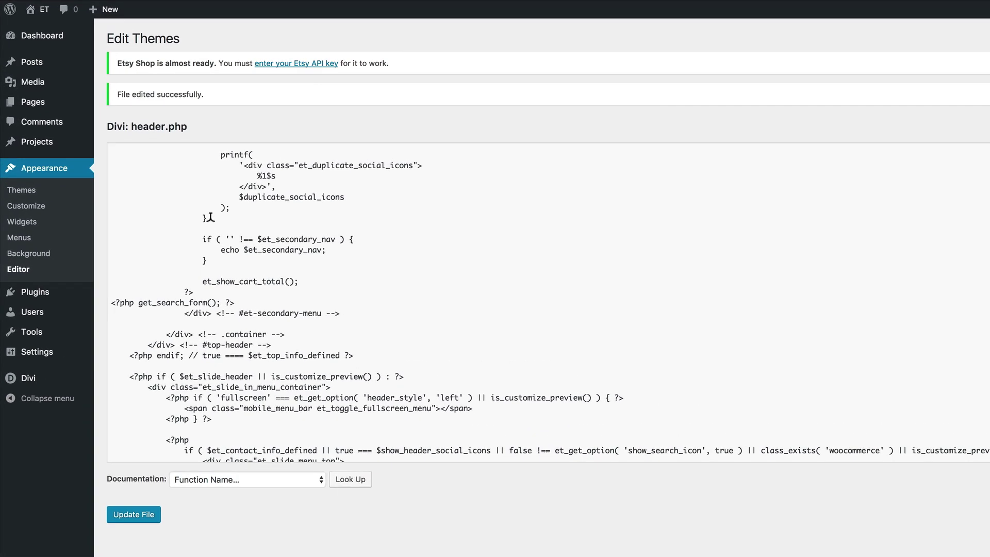
mouse_move(32, 380)
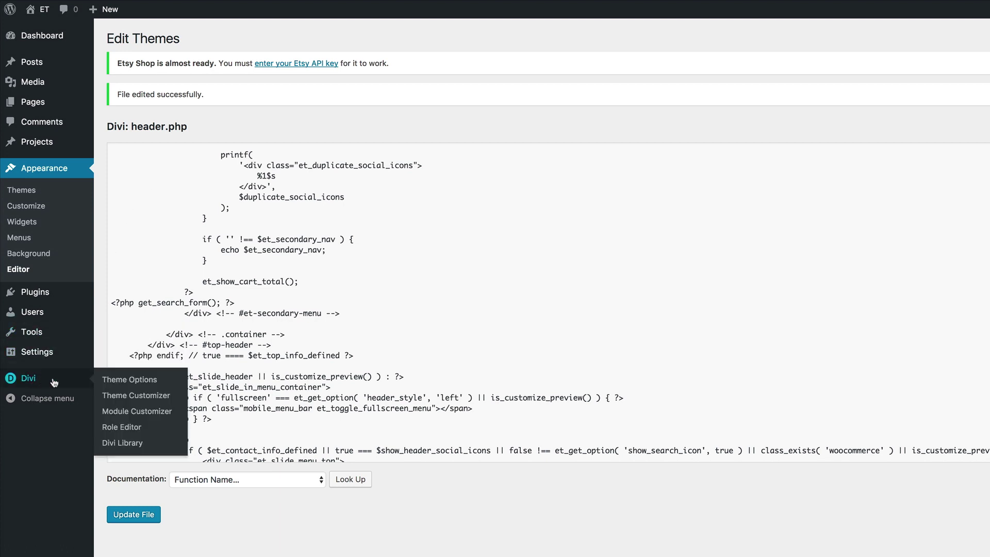
left_click(145, 400)
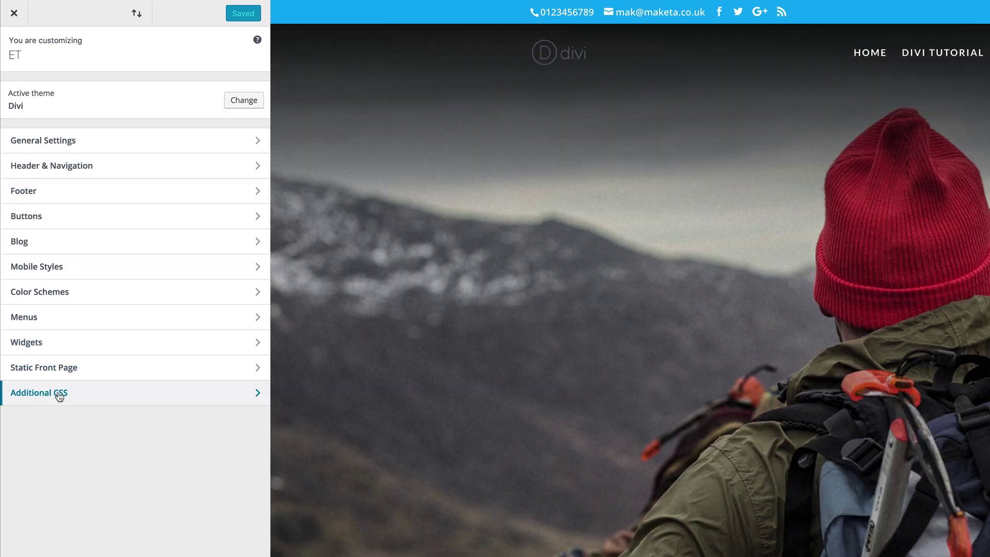
left_click(59, 395)
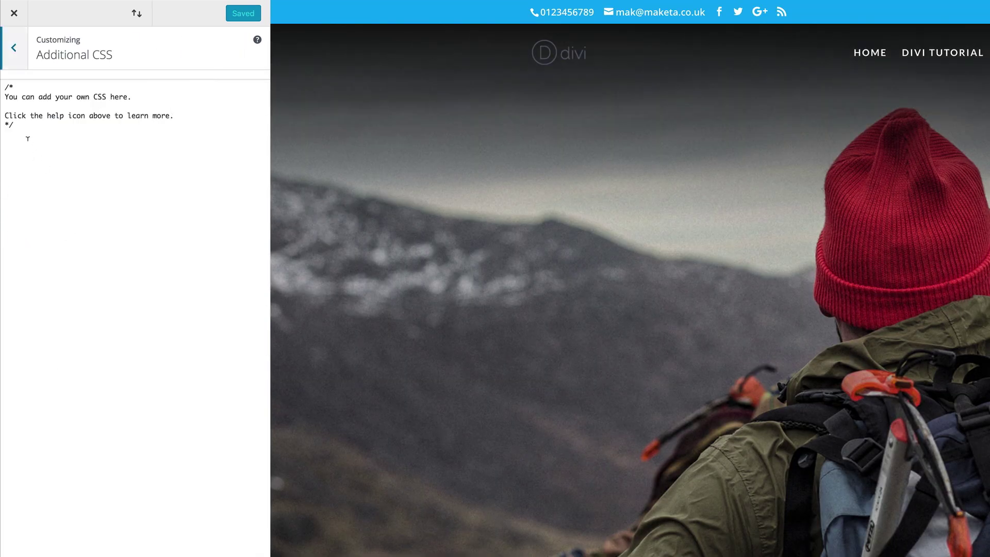
Paste CSS hiding the search label, rounding the field, blackening the button and floating the form right
left_click(61, 127)
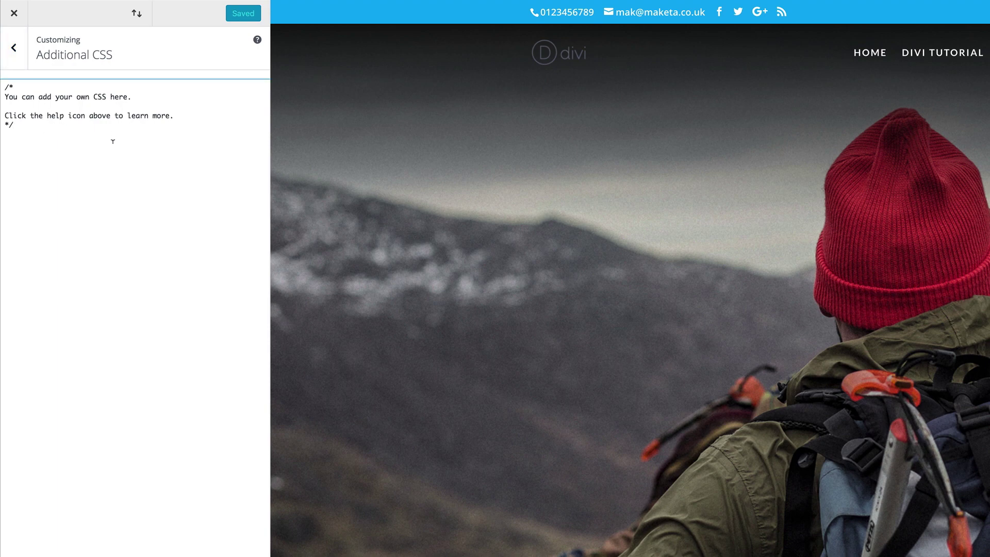
key("Return")
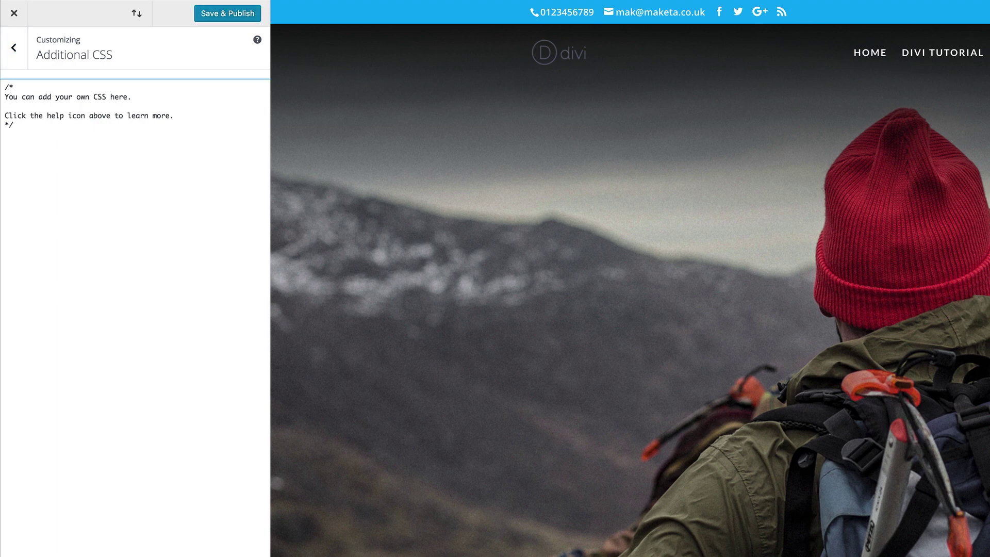
type(".screen-reader-text { display: none; }  input#s { border-radius: 5px; }  input#searchsubmit { border: 1px solid #000000; color: #FFFFFF; background-color: #000000; border-radius: 5px; }  form#searchform { float: right; } @media screen and (min-width: 480px) { #top-header .container { padding-bottom: 5px; }  #et-secondary-menu .et-social-icons { margin-top: 6px; }}")
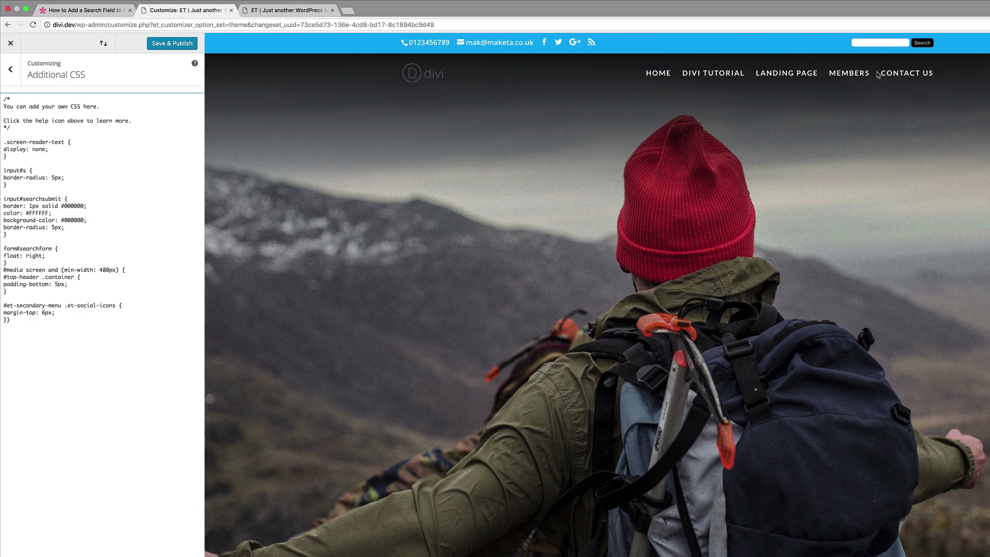
left_click(54, 337)
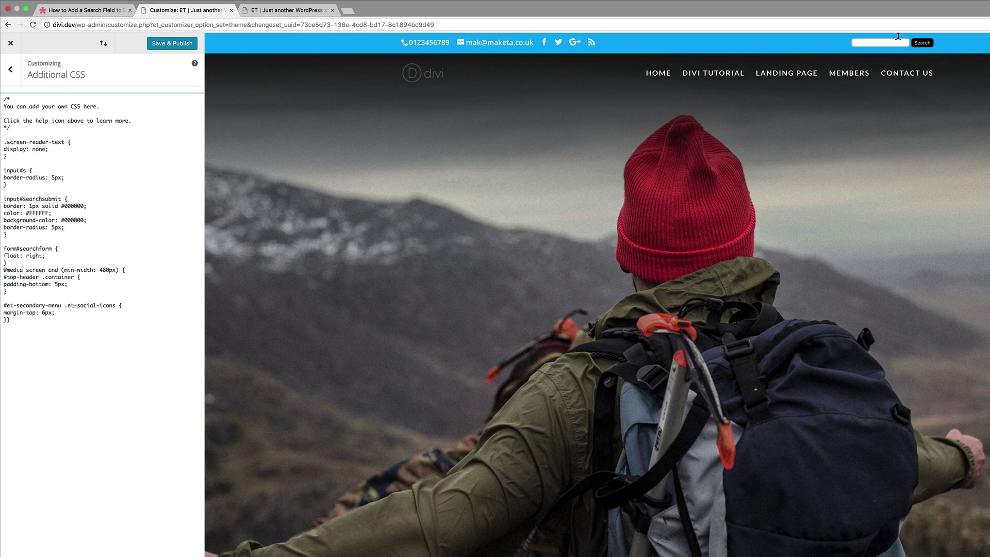